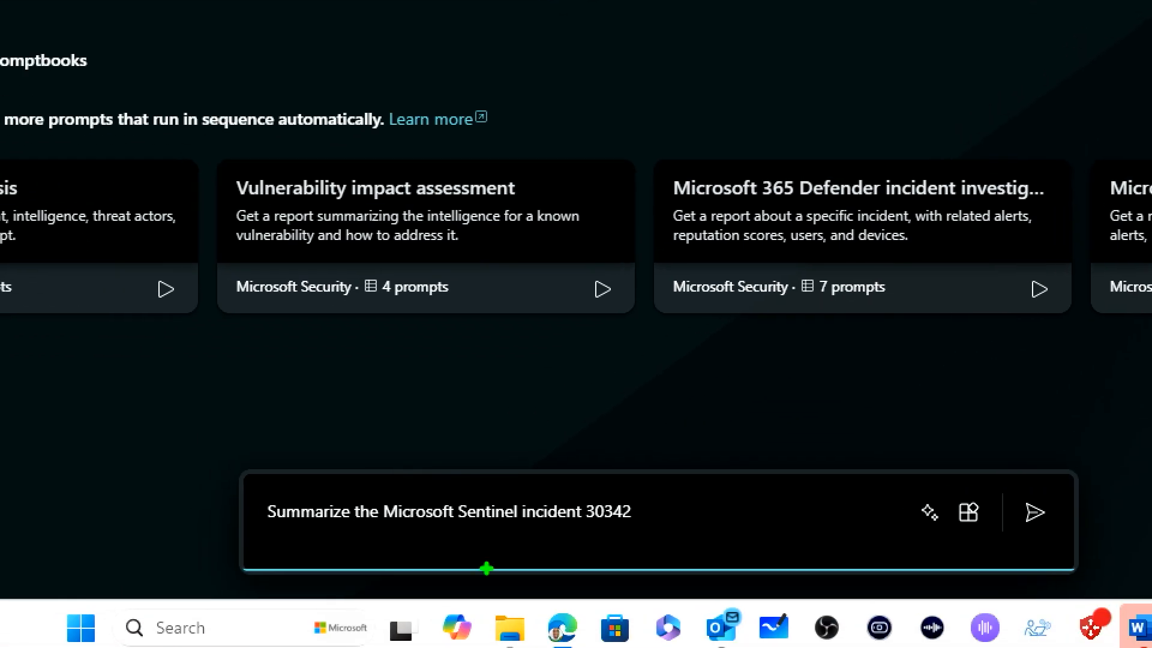
Submit the prompt "Summarize the Microsoft Sentinel incident 30342" and expand the details of the request step that follows Incident Analysis.
{"action": "mouse_move", "coordinate": [582, 494]}
{"action": "left_mouse_down"}
{"action": "mouse_move", "coordinate": [567, 541]}
{"action": "mouse_move", "coordinate": [668, 541]}
{"action": "left_mouse_up"}
{"action": "key", "text": "Escape"}
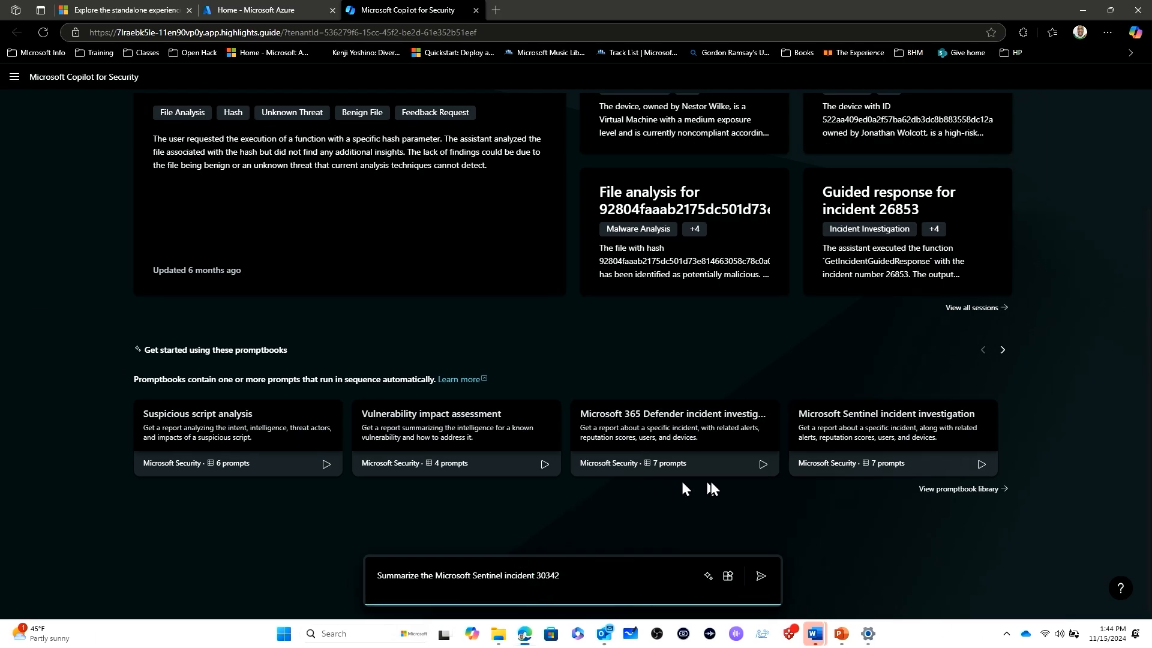
{"action": "left_click", "coordinate": [760, 575]}
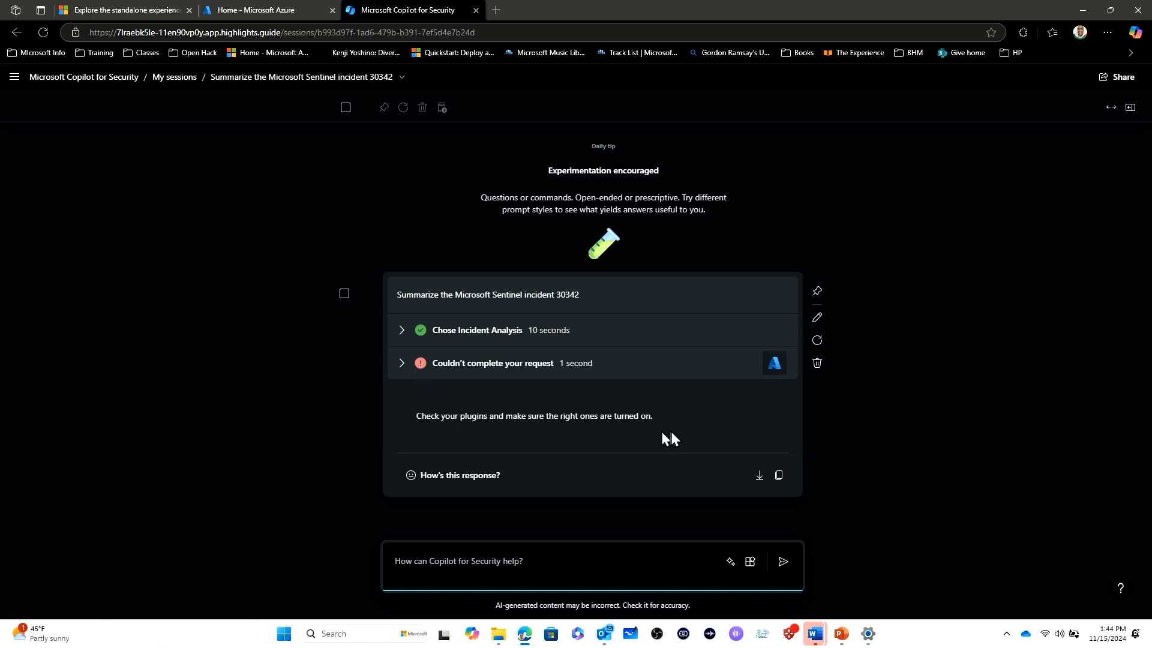
{"action": "left_click", "coordinate": [400, 366]}
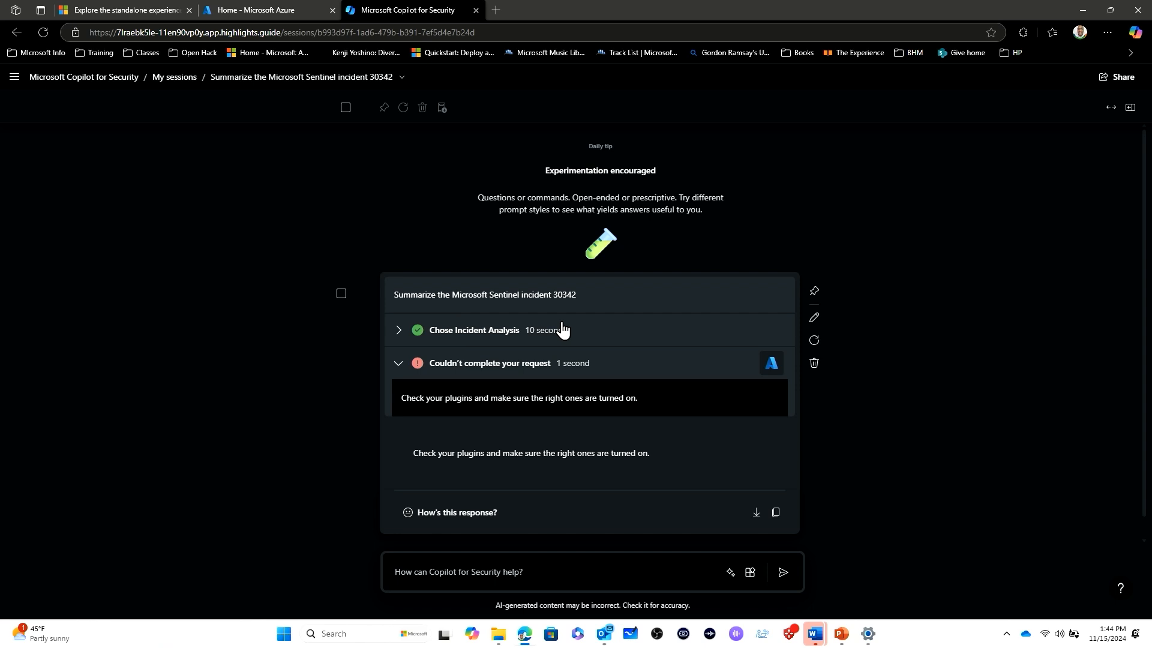
Show the full list of Microsoft plugins under the Copilot sources and open the setup of the Microsoft Sentinel (Preview) plugin.
{"action": "left_click", "coordinate": [750, 571]}
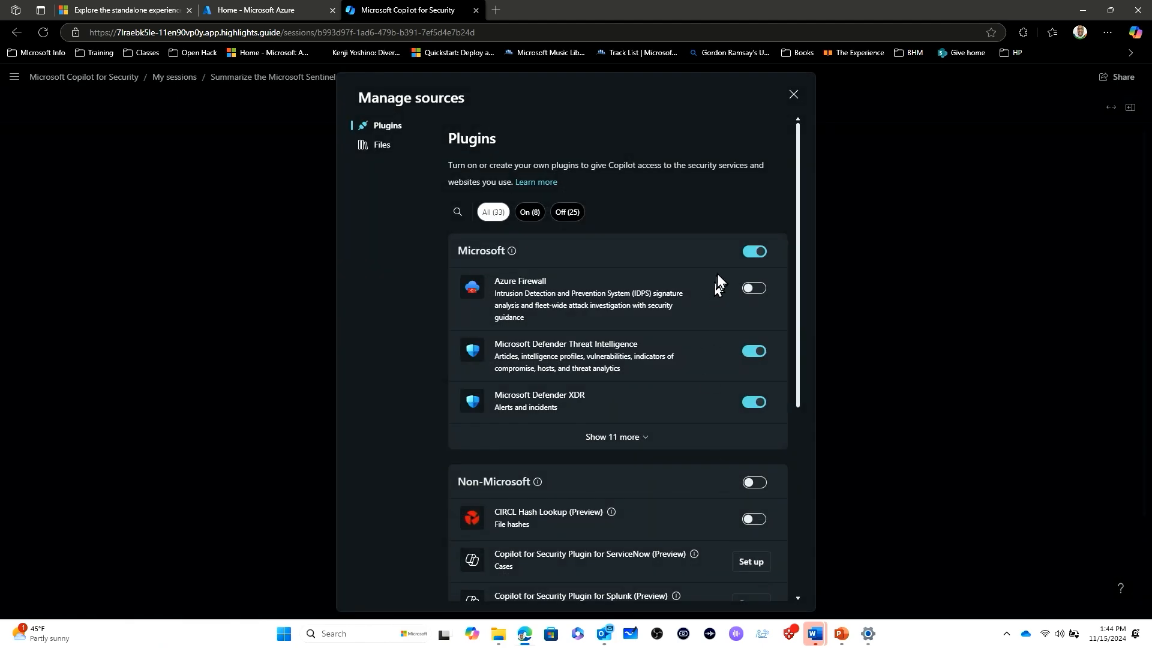
{"action": "scroll", "coordinate": [722, 277], "scroll_direction": "down", "scroll_amount": 2}
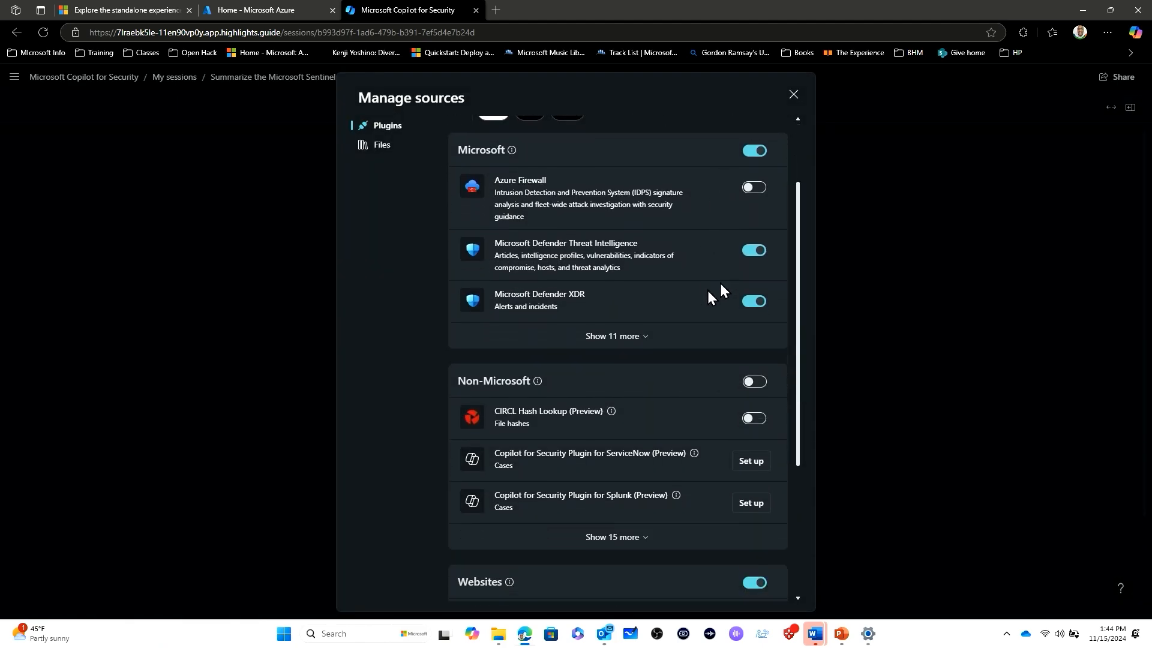
{"action": "left_click", "coordinate": [635, 325]}
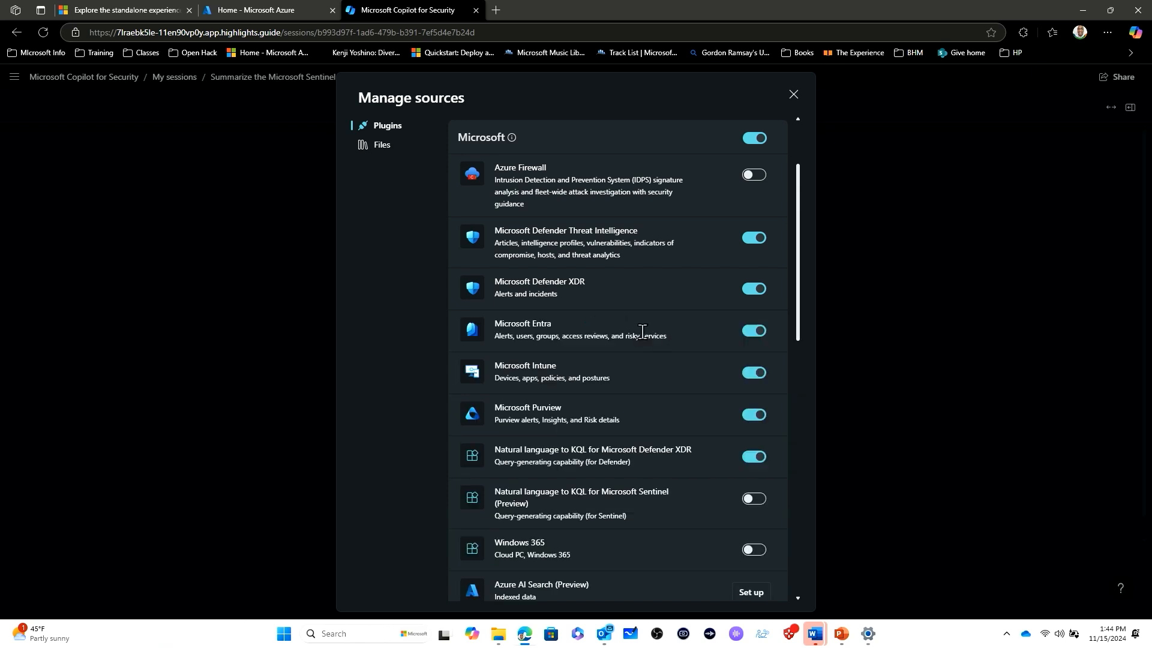
{"action": "scroll", "coordinate": [650, 344], "scroll_direction": "down", "scroll_amount": 2}
{"action": "scroll", "coordinate": [657, 347], "scroll_direction": "down", "scroll_amount": 4}
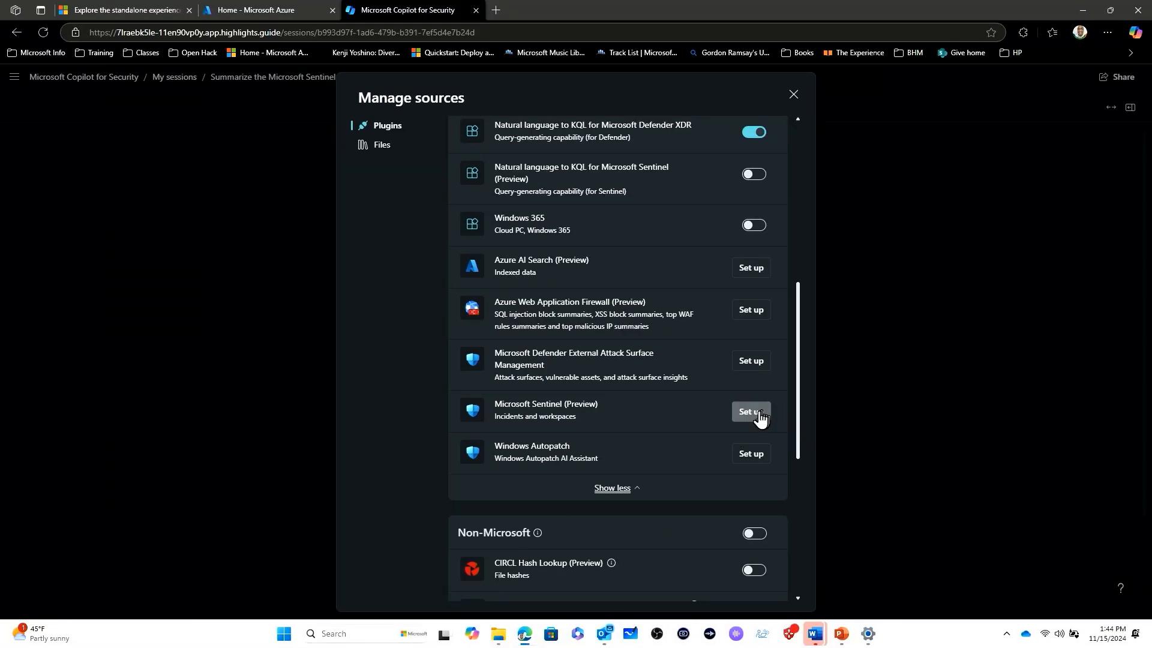
{"action": "left_click", "coordinate": [750, 412]}
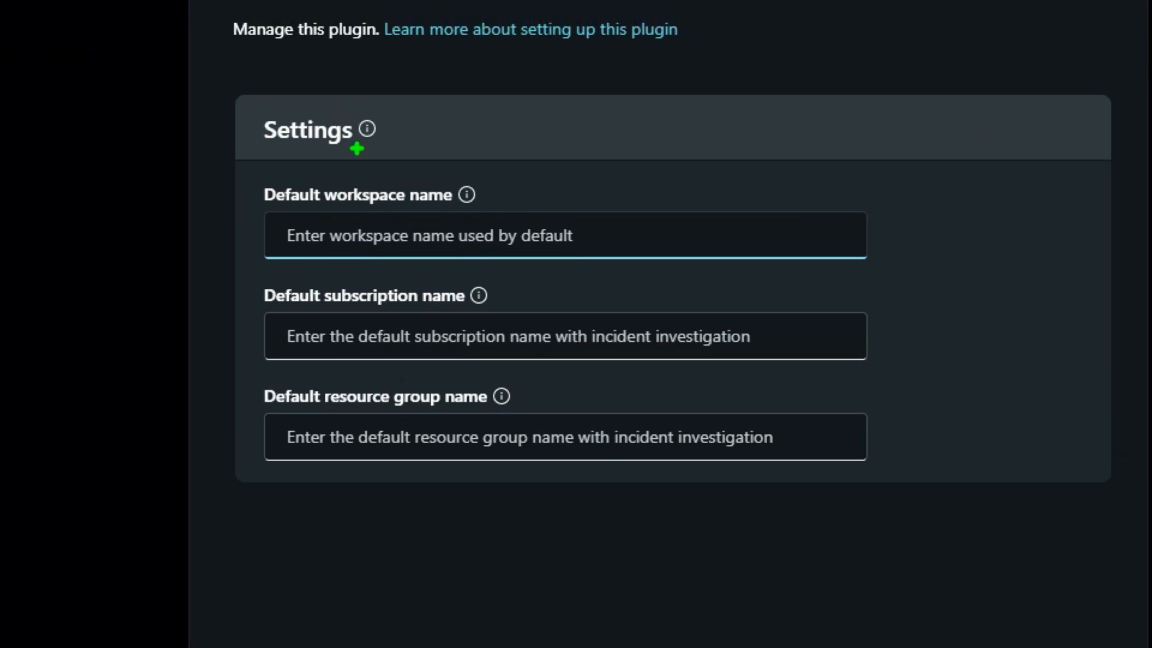
{"action": "left_click_drag", "start_coordinate": [428, 178], "coordinate": [480, 153]}
{"action": "left_click_drag", "start_coordinate": [401, 277], "coordinate": [482, 262]}
{"action": "left_click_drag", "start_coordinate": [414, 374], "coordinate": [502, 362]}
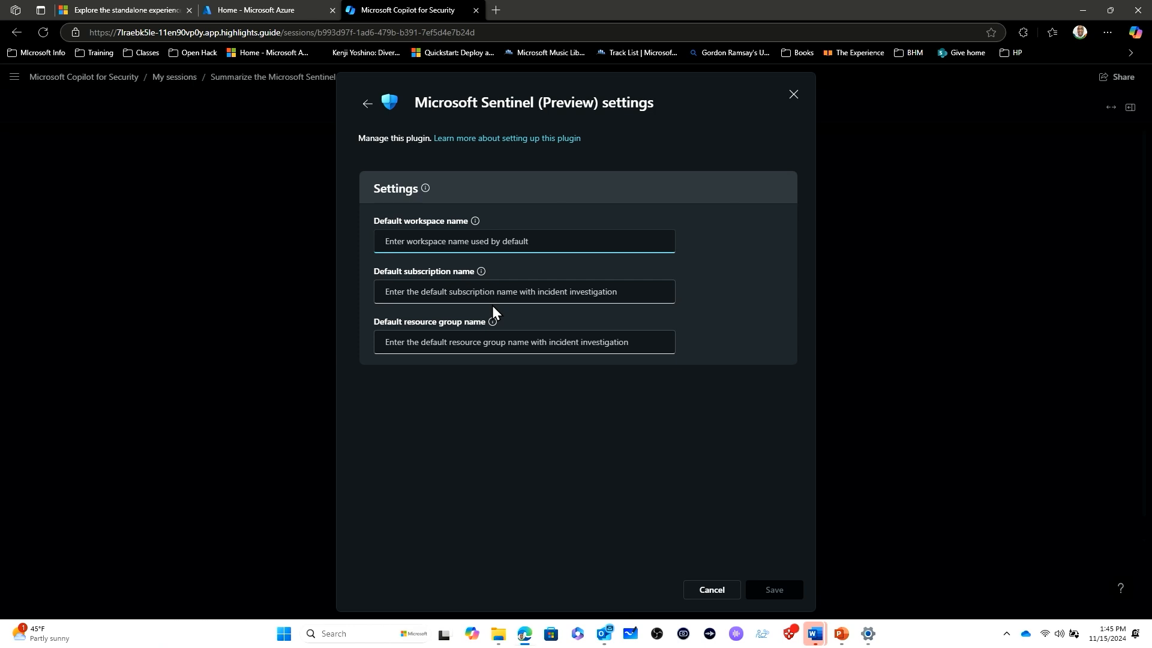
Switch to the Azure portal and open the overview of Woodgrove-LogAnalyiticsWorkspace from the Log Analytics workspaces.
{"action": "left_click", "coordinate": [279, 9]}
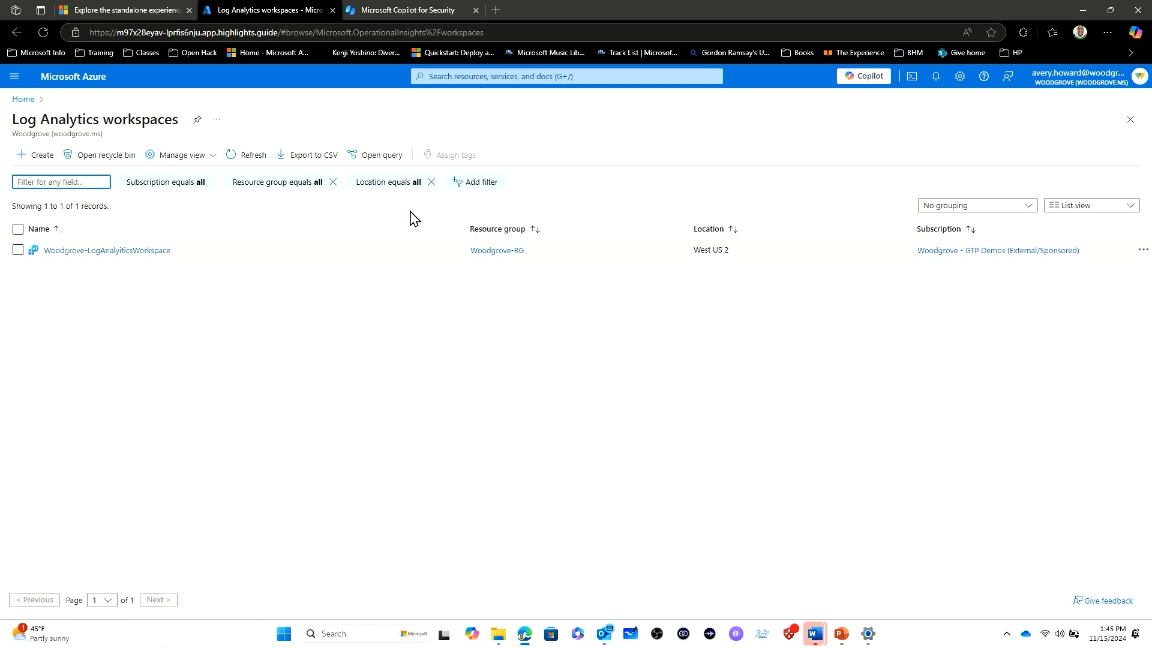
{"action": "left_click", "coordinate": [127, 256]}
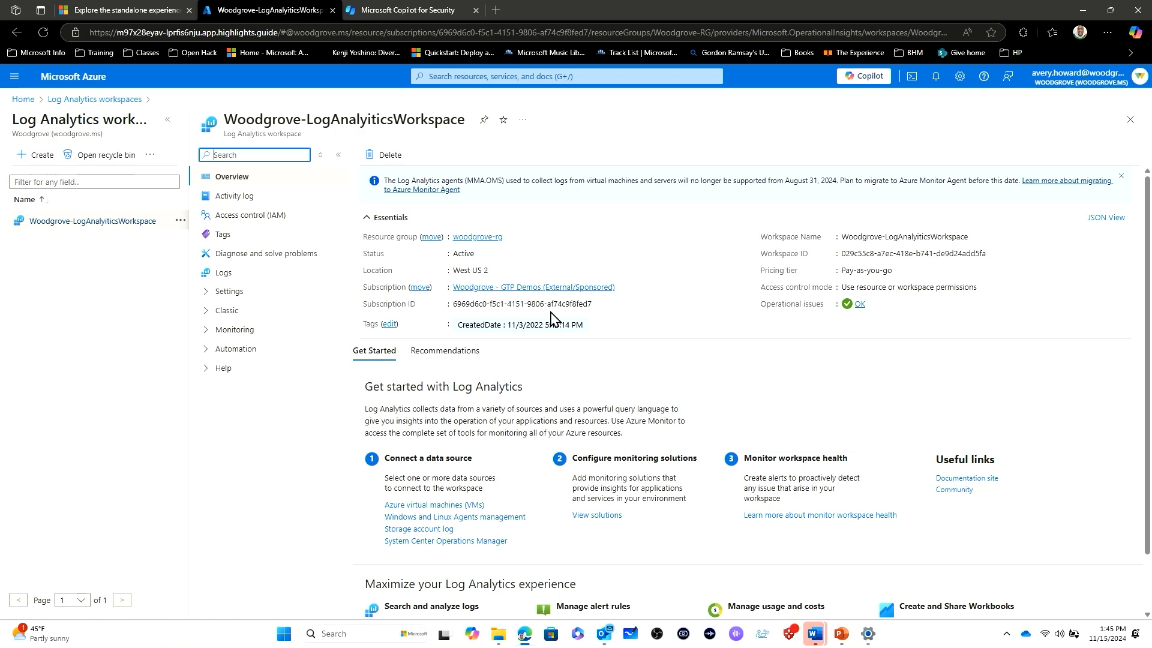
{"action": "left_click", "coordinate": [395, 9]}
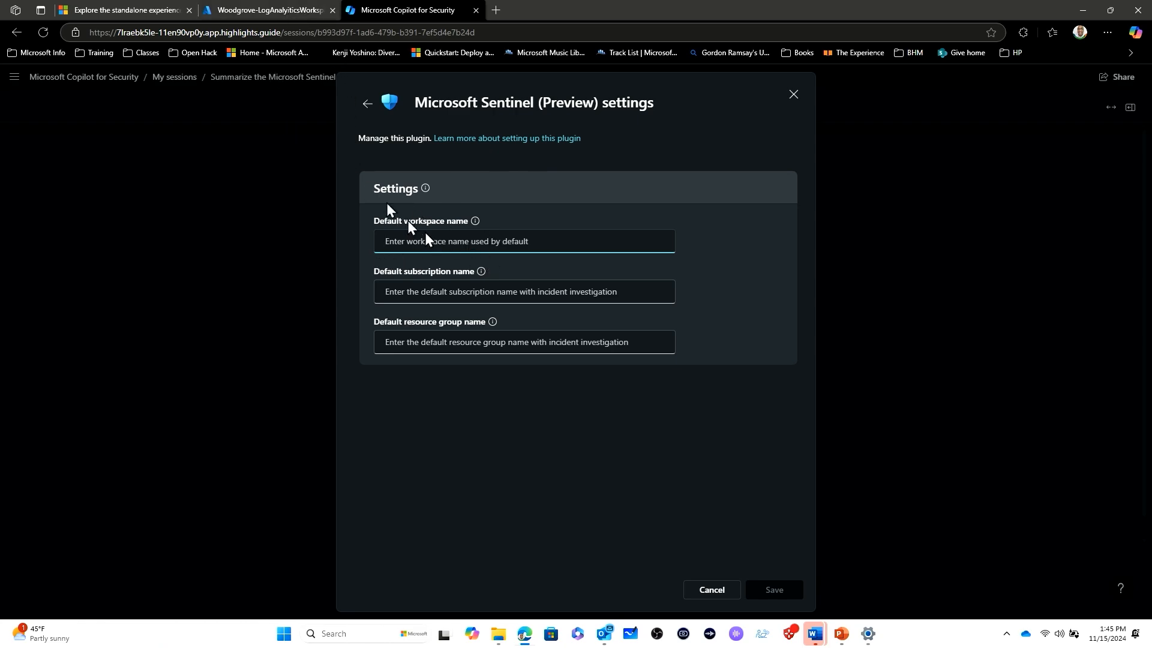
{"action": "left_click", "coordinate": [269, 14]}
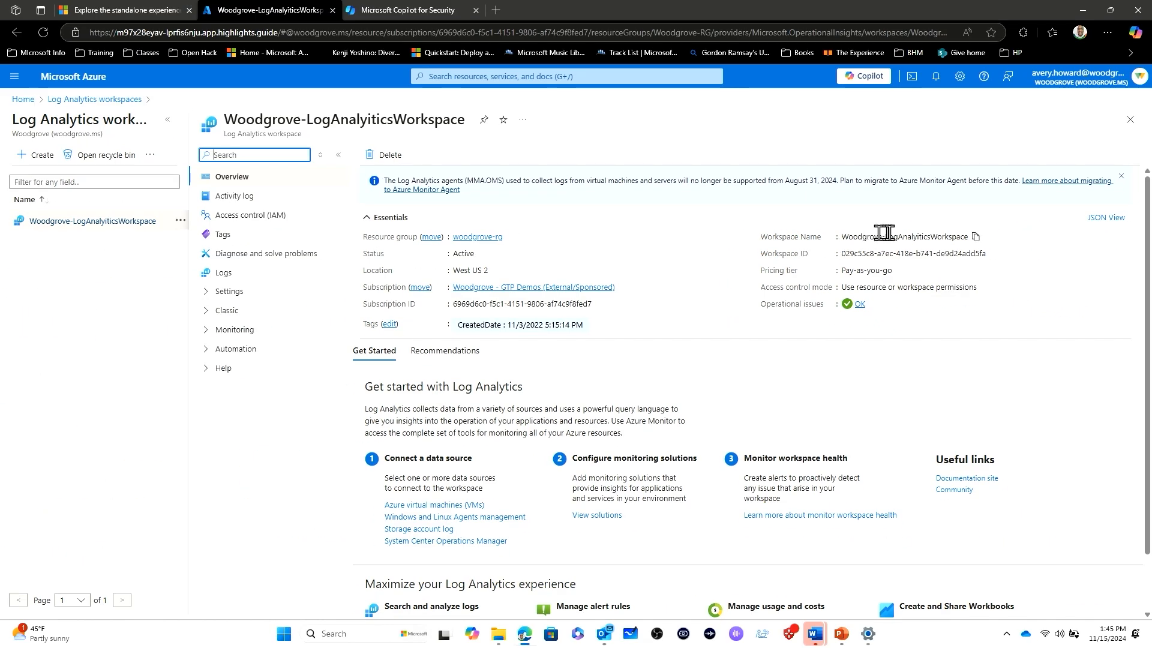
Copy the workspace name Woodgrove-LogAnalyiticsWorkspace from Azure into the Sentinel plugin's default workspace name in Copilot for Security.
{"action": "left_click", "coordinate": [975, 237]}
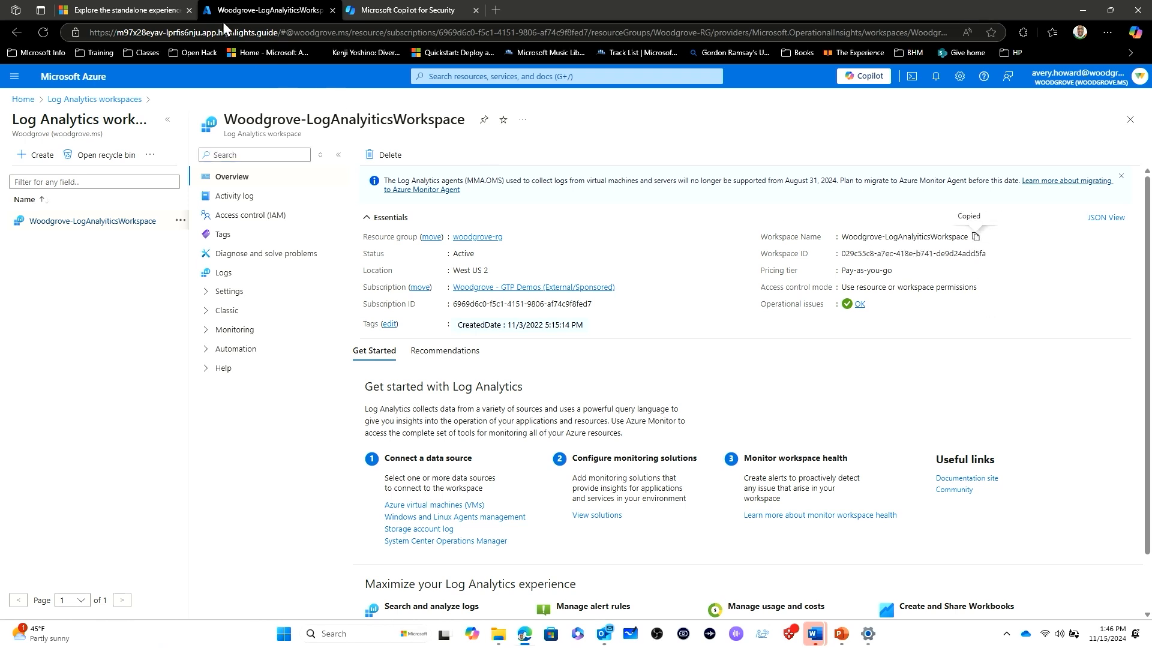
{"action": "left_click", "coordinate": [372, 14]}
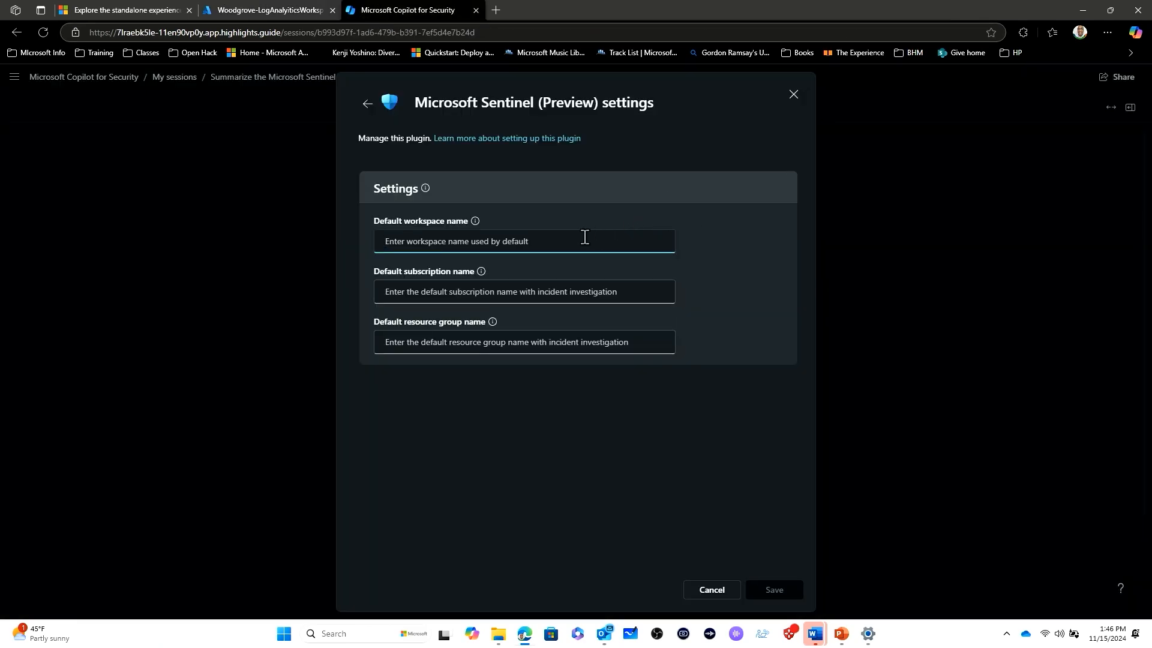
{"action": "key", "text": "ctrl+v"}
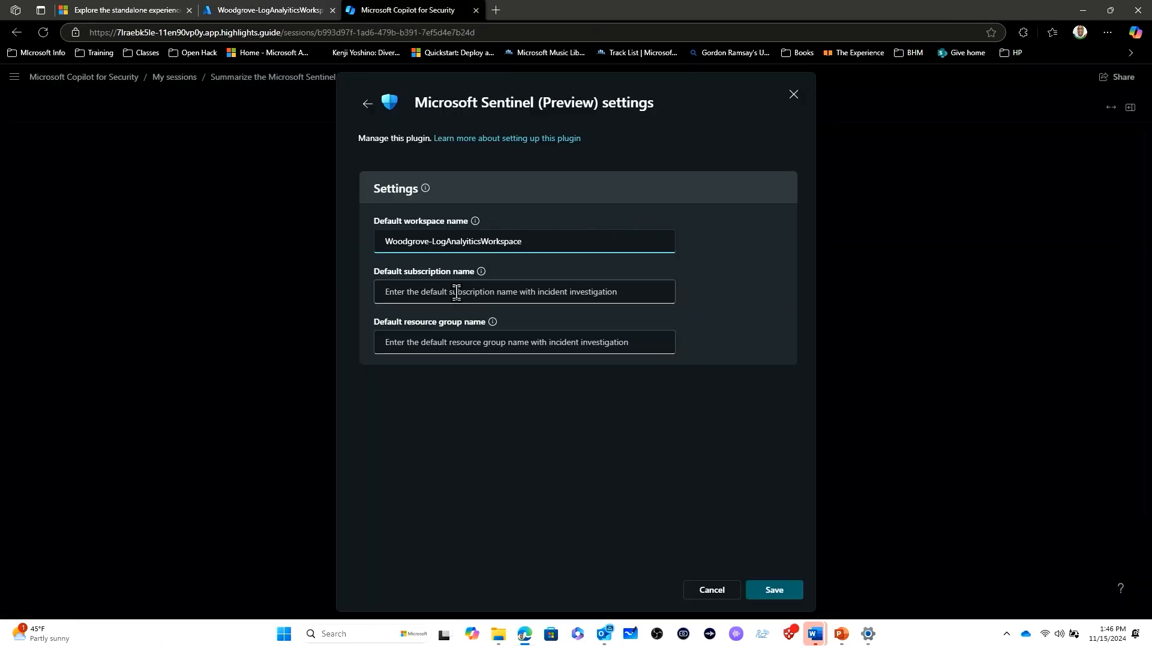
Copy the subscription name "Woodgrove - GTP Demos (External/Sponsored)" from the Azure workspace overview into the Sentinel plugin's default subscription name.
{"action": "left_click", "coordinate": [259, 18]}
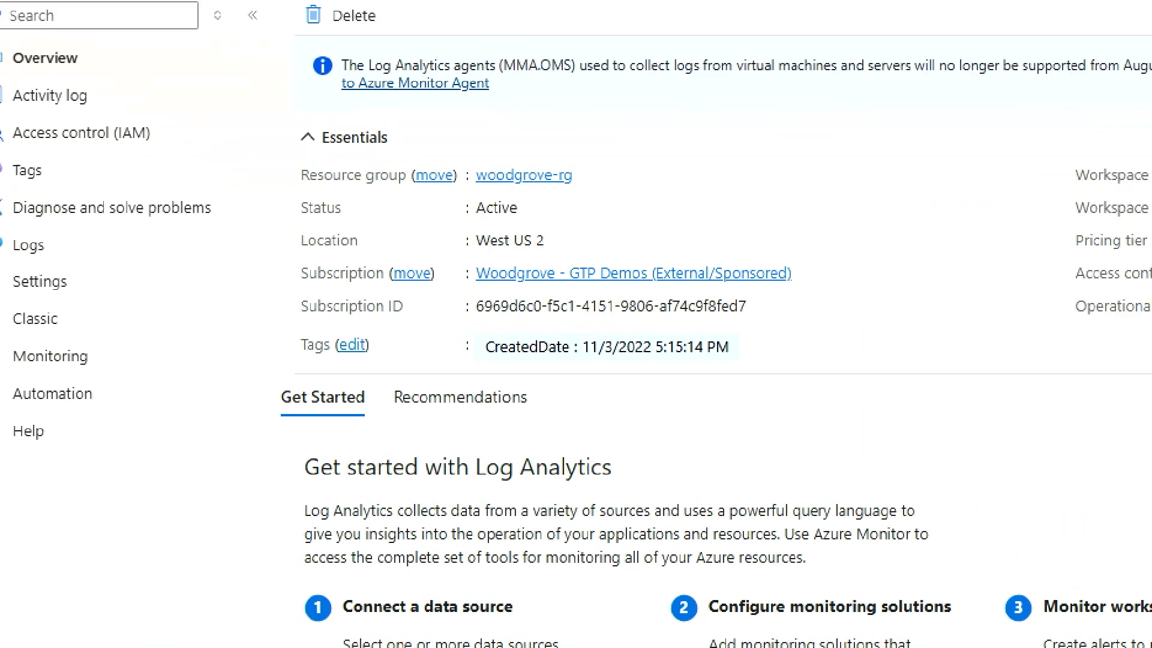
{"action": "mouse_move", "coordinate": [299, 250]}
{"action": "left_mouse_down"}
{"action": "mouse_move", "coordinate": [329, 294]}
{"action": "mouse_move", "coordinate": [761, 290]}
{"action": "mouse_move", "coordinate": [838, 300]}
{"action": "left_mouse_up"}
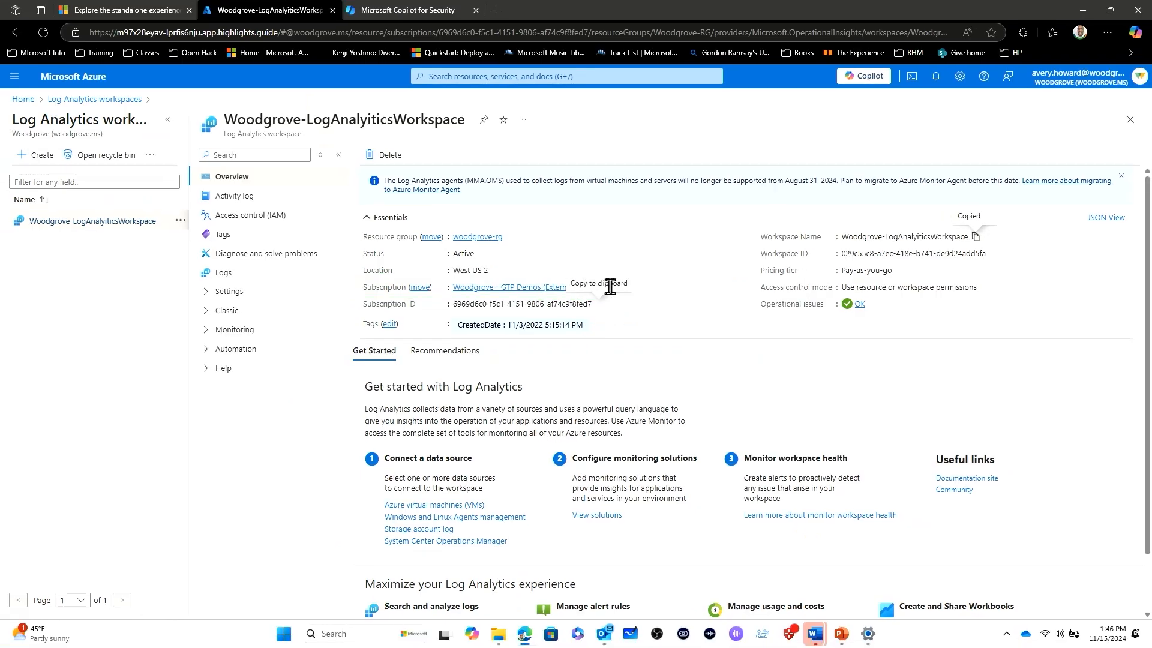
{"action": "left_click", "coordinate": [623, 289]}
{"action": "left_click", "coordinate": [408, 9]}
{"action": "left_click", "coordinate": [438, 288]}
{"action": "key", "text": "ctrl+v"}
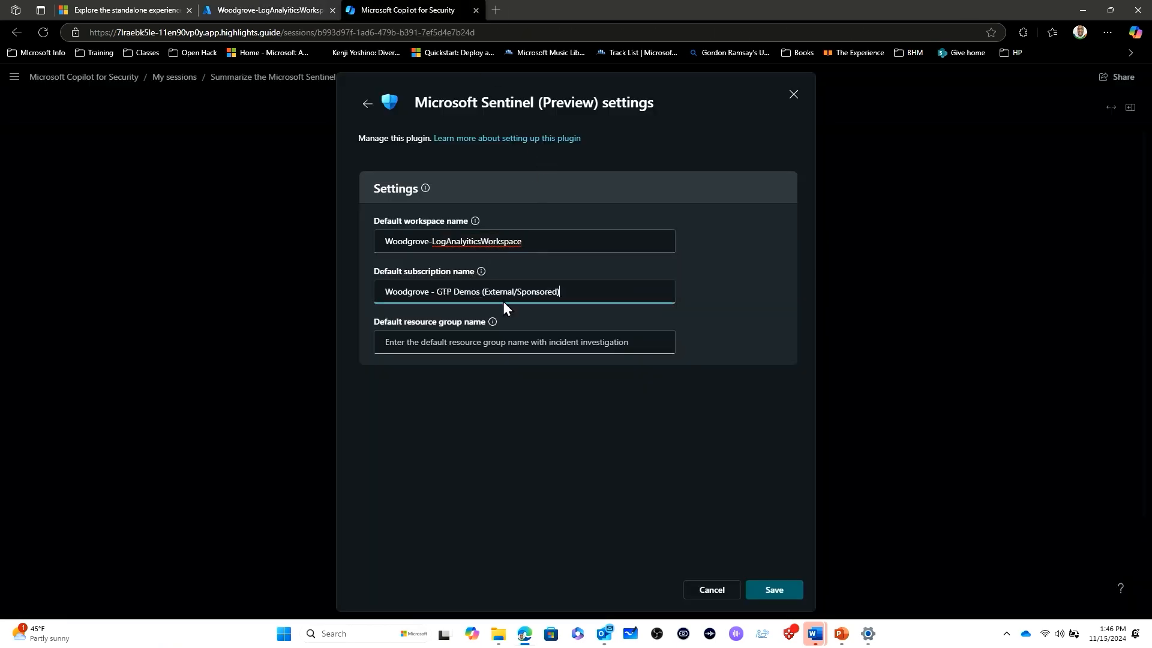
Copy the resource group name woodgrove-rg from the Azure workspace overview into the Sentinel plugin's default resource group name.
{"action": "left_click", "coordinate": [276, 12]}
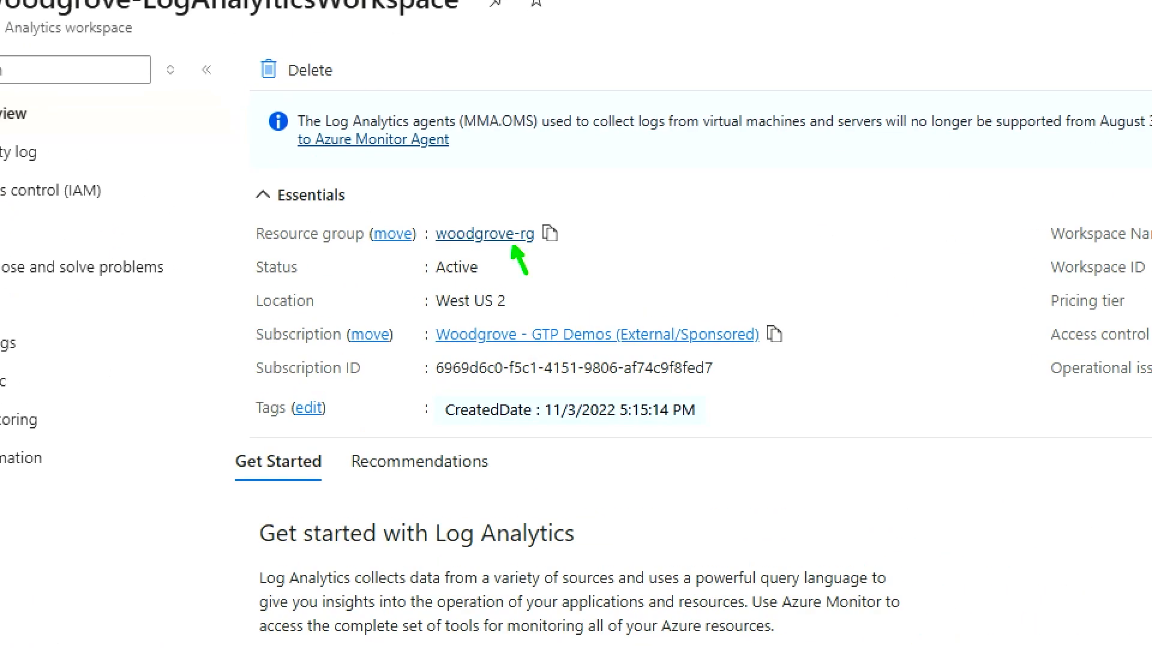
{"action": "left_click", "coordinate": [549, 234]}
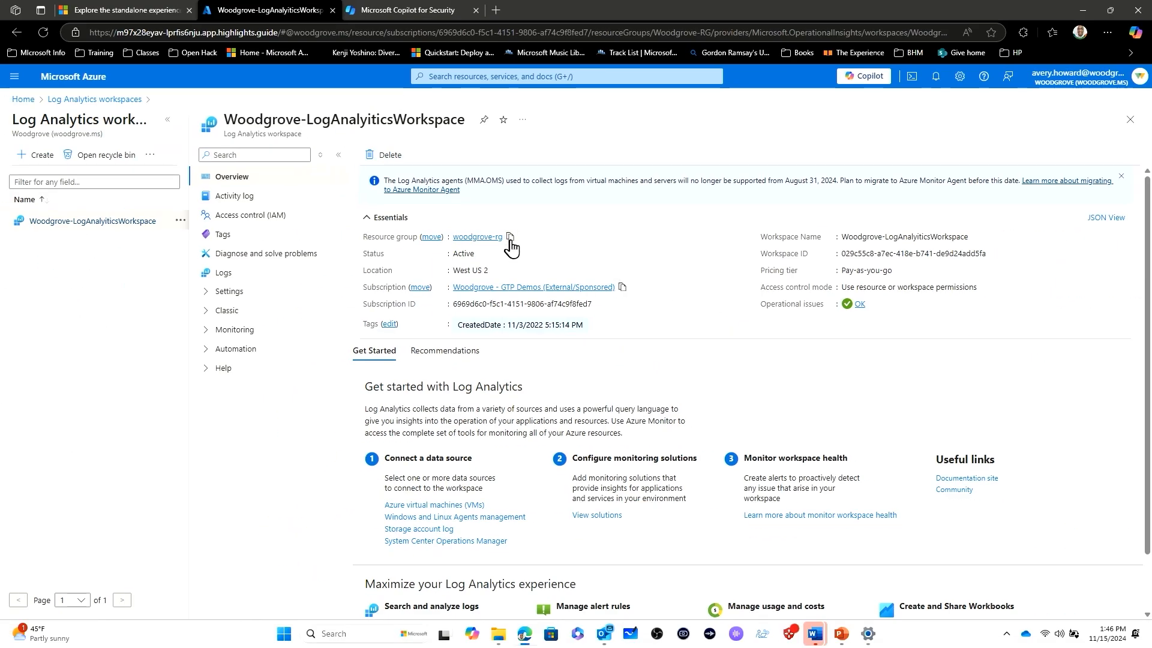
{"action": "left_click", "coordinate": [427, 13]}
{"action": "left_click", "coordinate": [526, 343]}
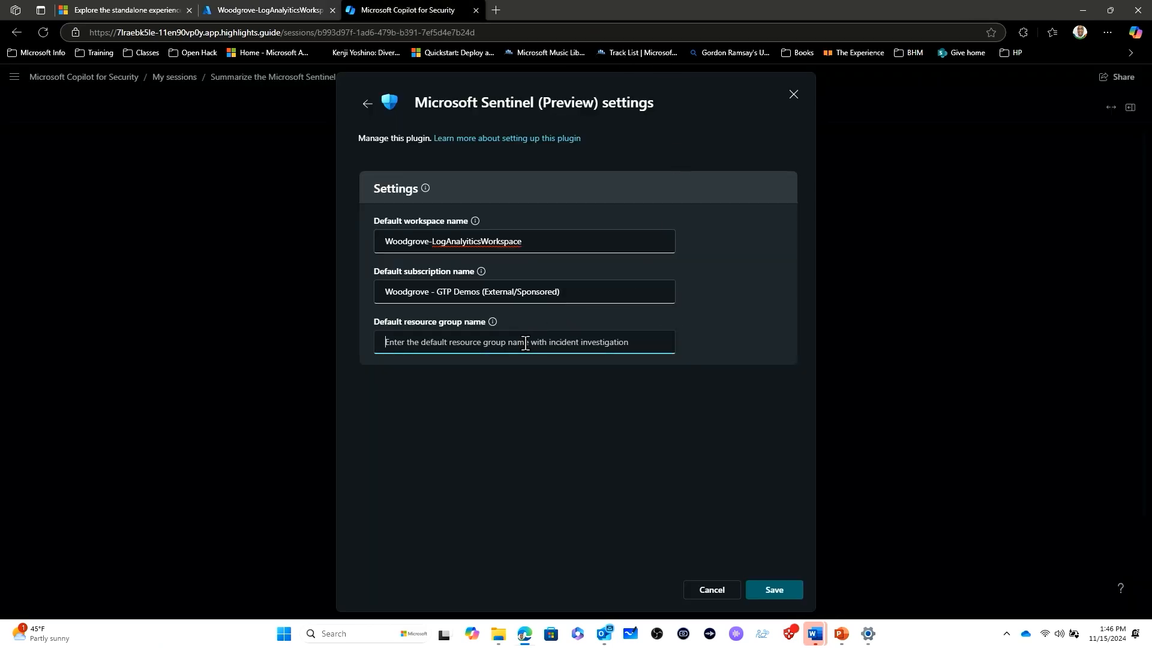
{"action": "key", "text": "ctrl+v"}
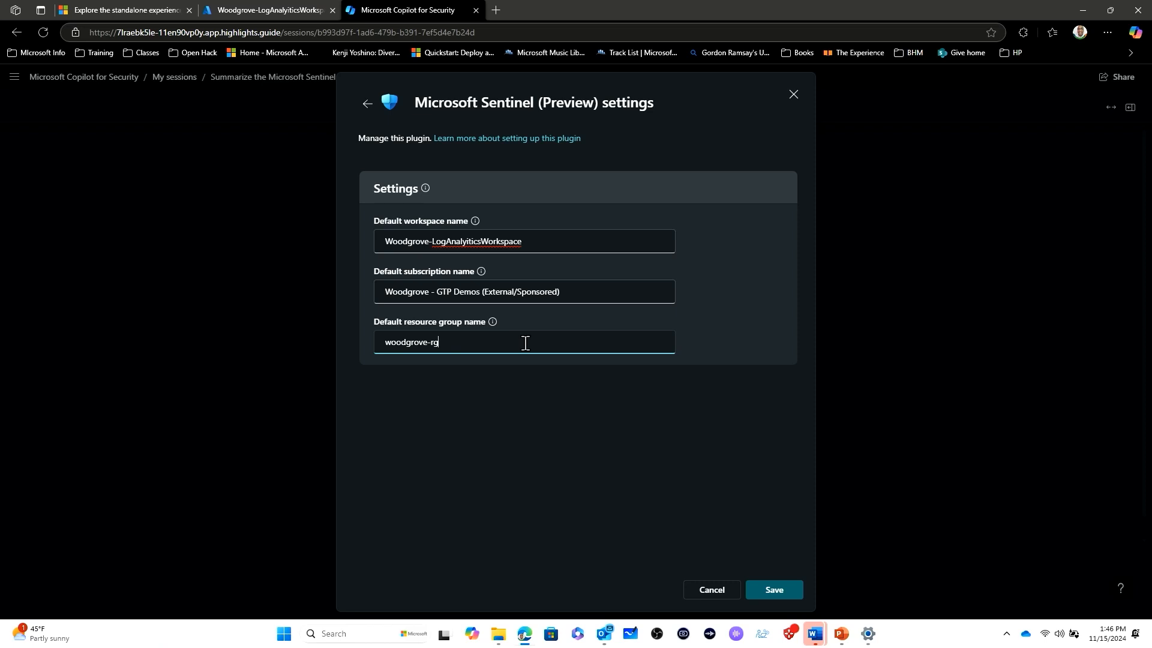
Save the Microsoft Sentinel plugin settings, check the plugin's entry in the Microsoft list, and close the source management.
{"action": "left_click", "coordinate": [776, 591]}
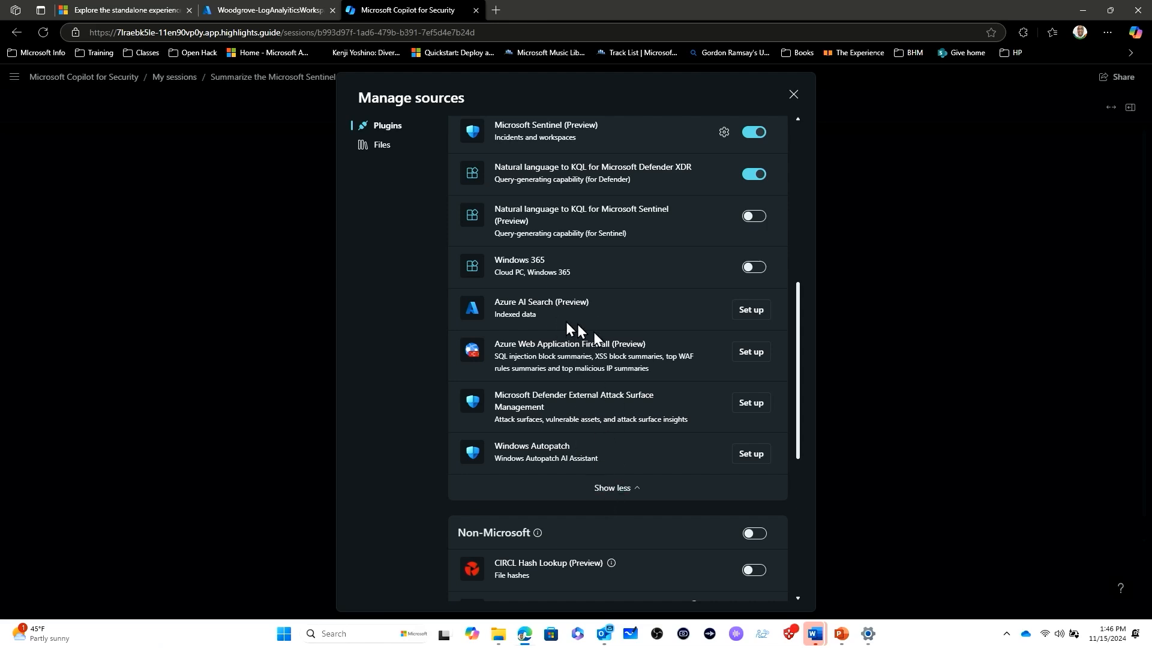
{"action": "scroll", "coordinate": [632, 310], "scroll_direction": "up", "scroll_amount": 2}
{"action": "scroll", "coordinate": [632, 310], "scroll_direction": "up", "scroll_amount": 2}
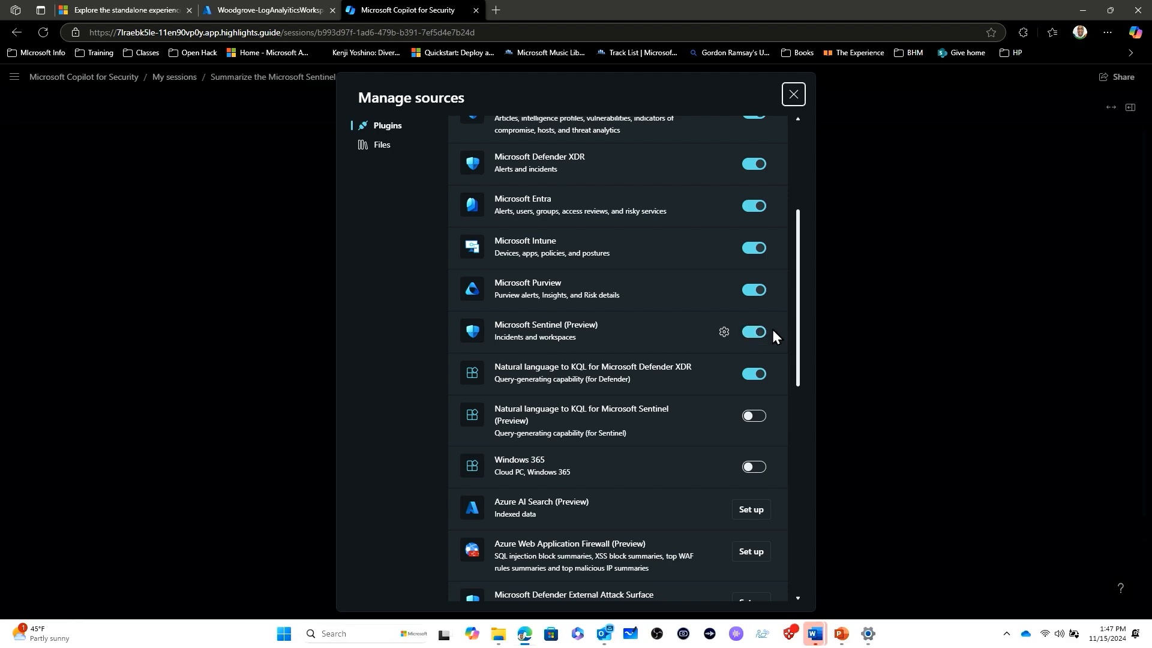
{"action": "left_click", "coordinate": [792, 94]}
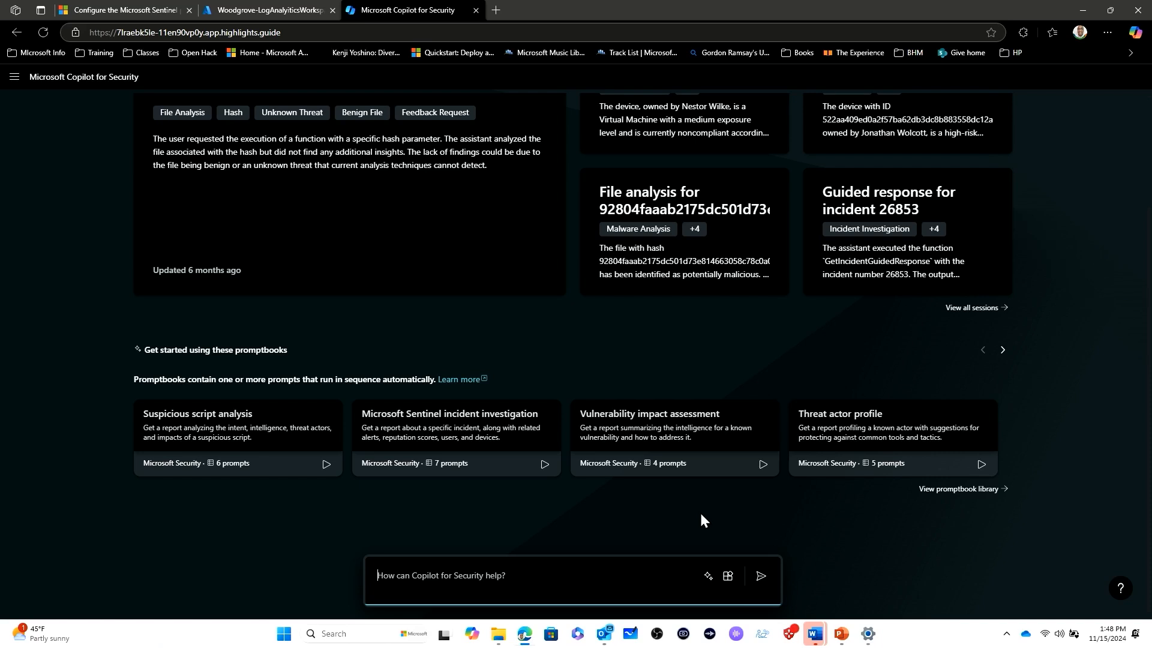
Paste and submit the prompt "Summarize the Microsoft Sentinel incident 30342" from the home page, and review the response.
{"action": "right_click", "coordinate": [423, 571]}
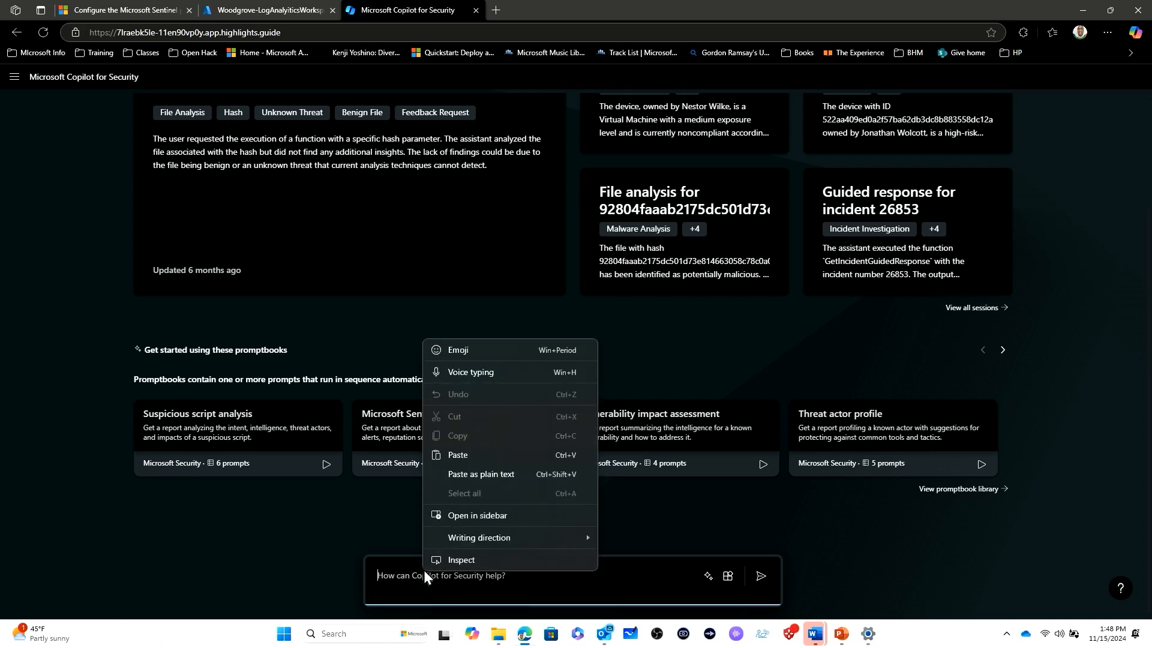
{"action": "left_click", "coordinate": [459, 456]}
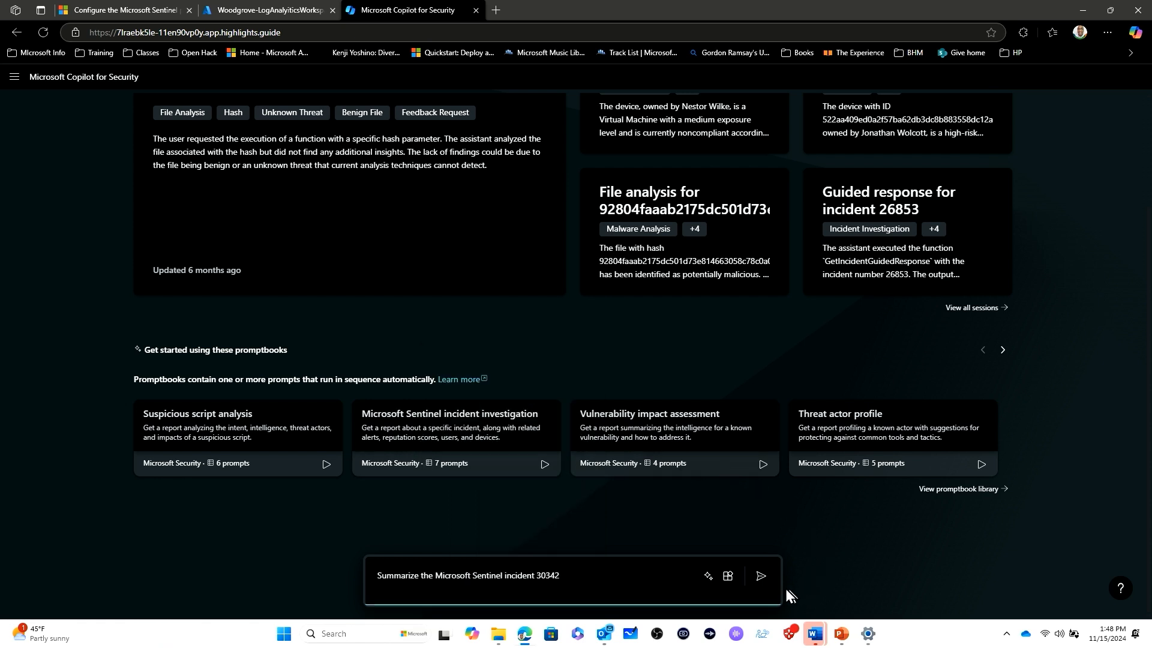
{"action": "left_click", "coordinate": [760, 575]}
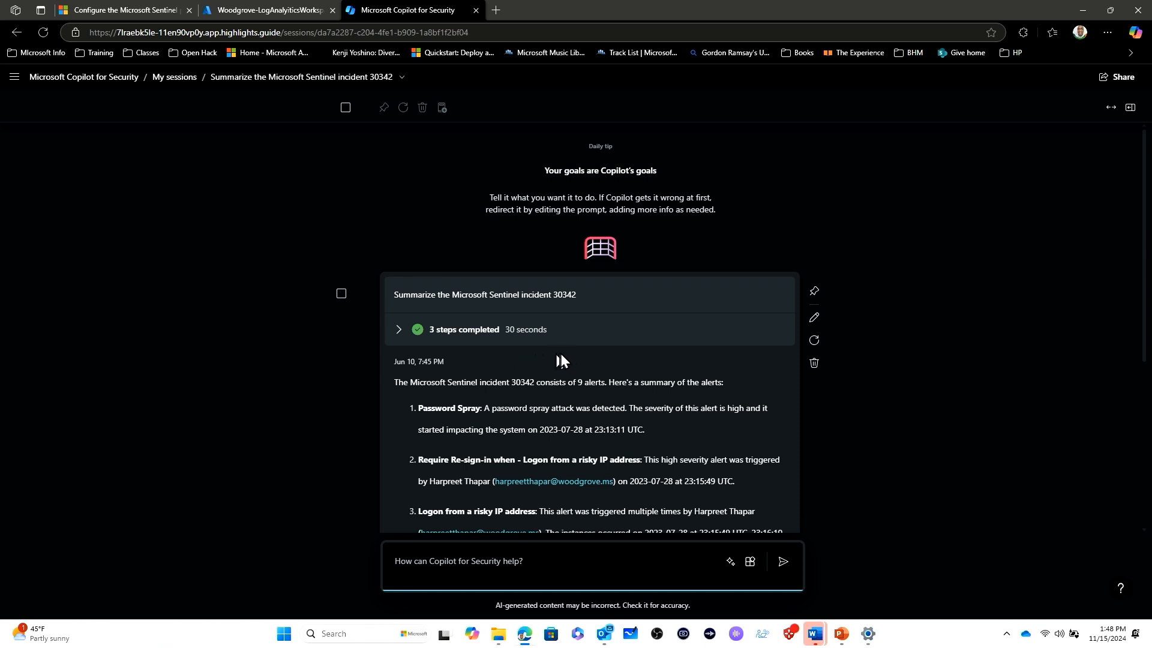
{"action": "scroll", "coordinate": [643, 410], "scroll_direction": "down", "scroll_amount": 1}
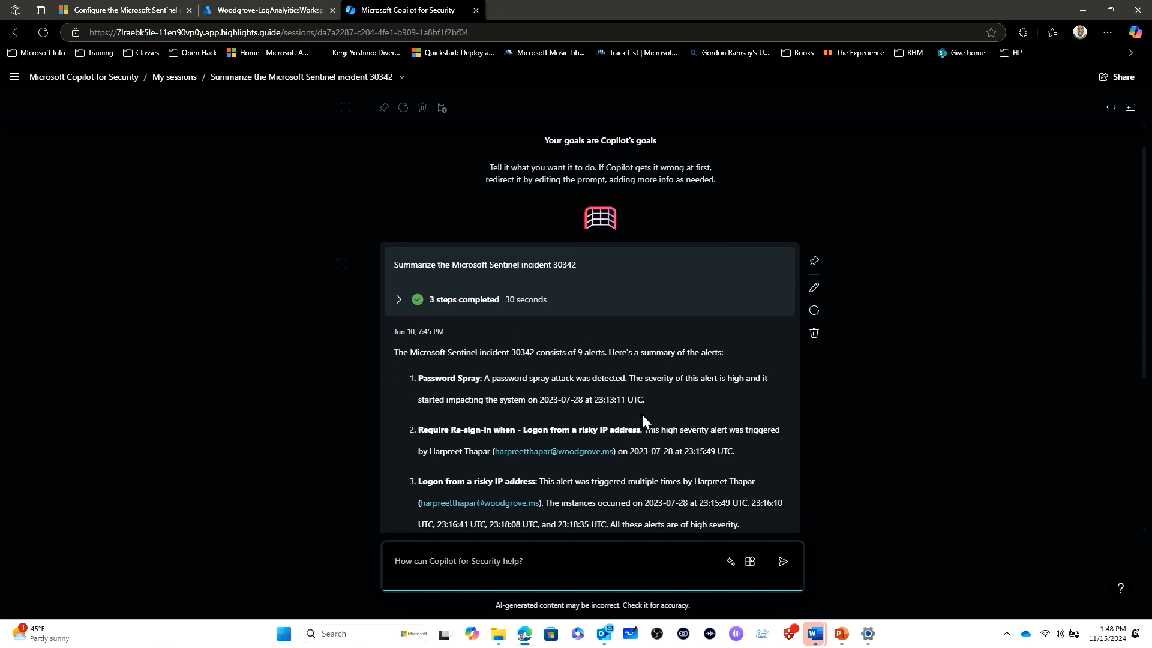
{"action": "scroll", "coordinate": [638, 414], "scroll_direction": "up", "scroll_amount": 1}
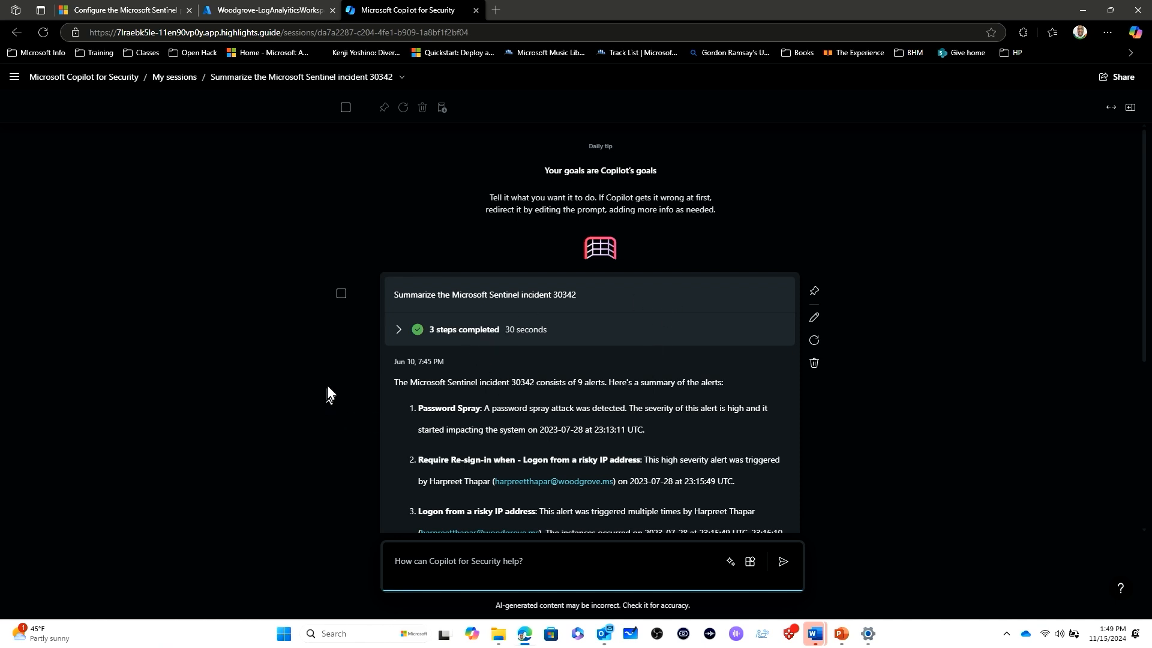
Select the incident 30342 summary response and save it to the pin board.
{"action": "left_click", "coordinate": [342, 294]}
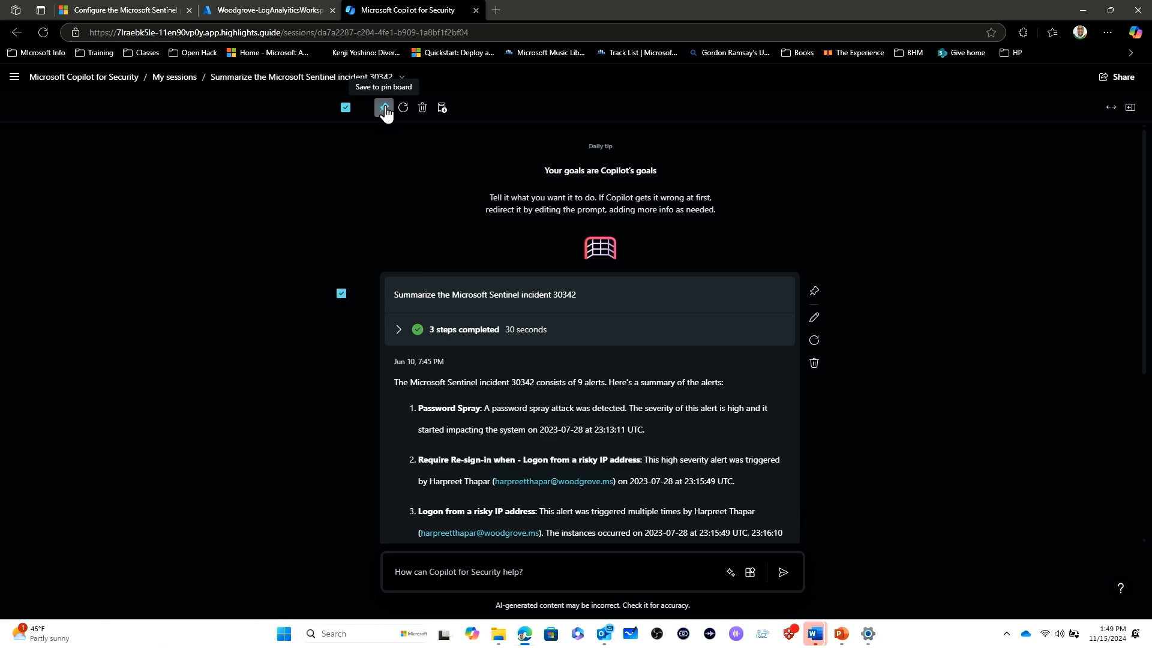
{"action": "left_click", "coordinate": [385, 109]}
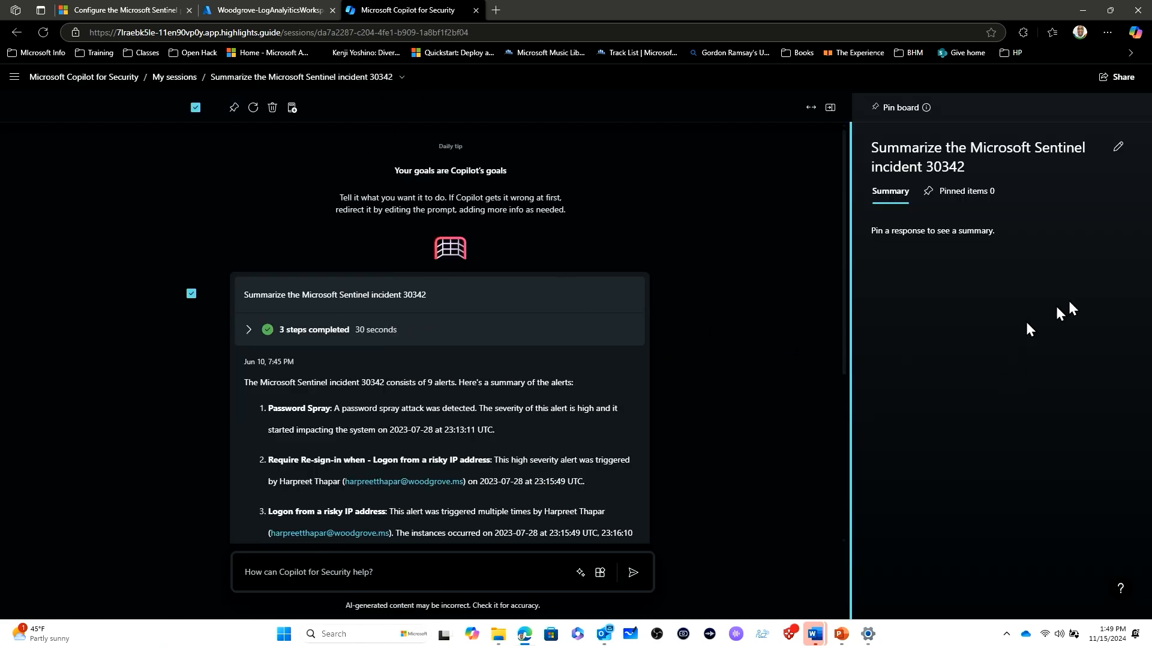